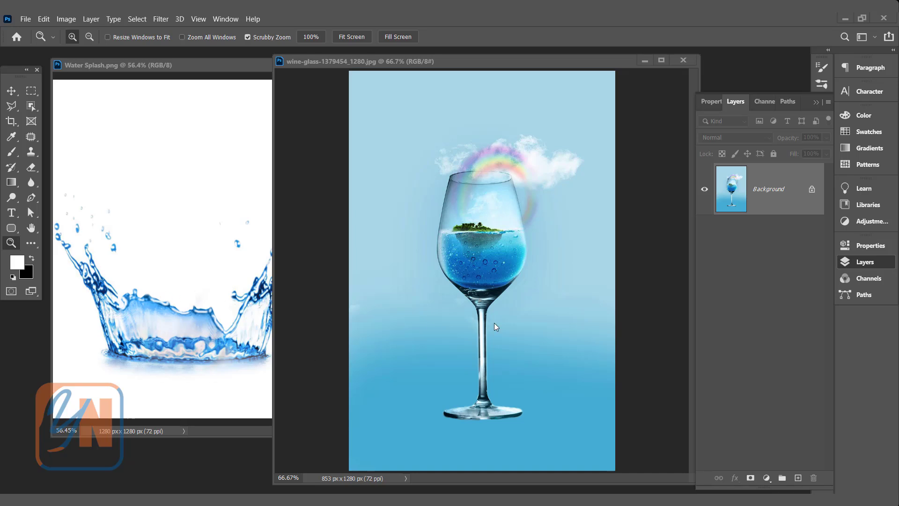
Bring Water Splash.png to the front beside the wine-glass document.
left_click(165, 290)
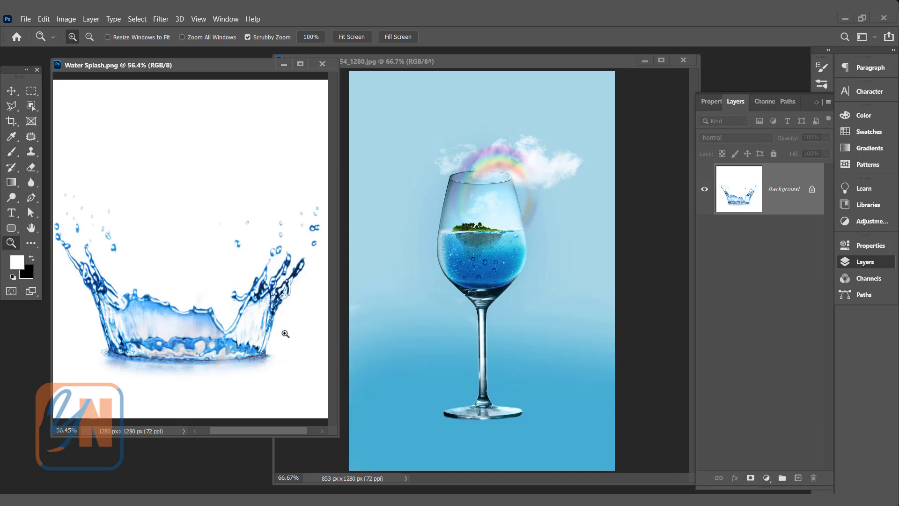
Drag the splash into the wine-glass document as Layer 1 and lower its opacity to 62%.
left_click(14, 94)
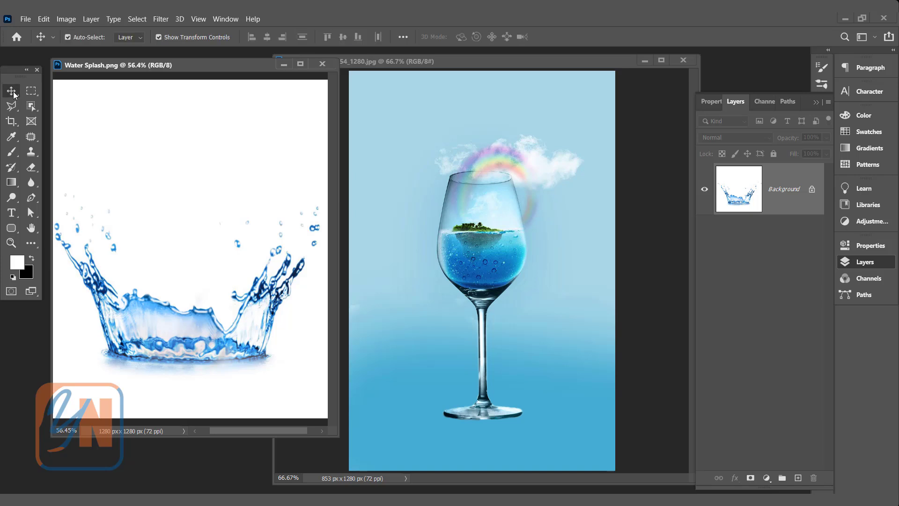
left_click_drag(176, 333, 471, 367)
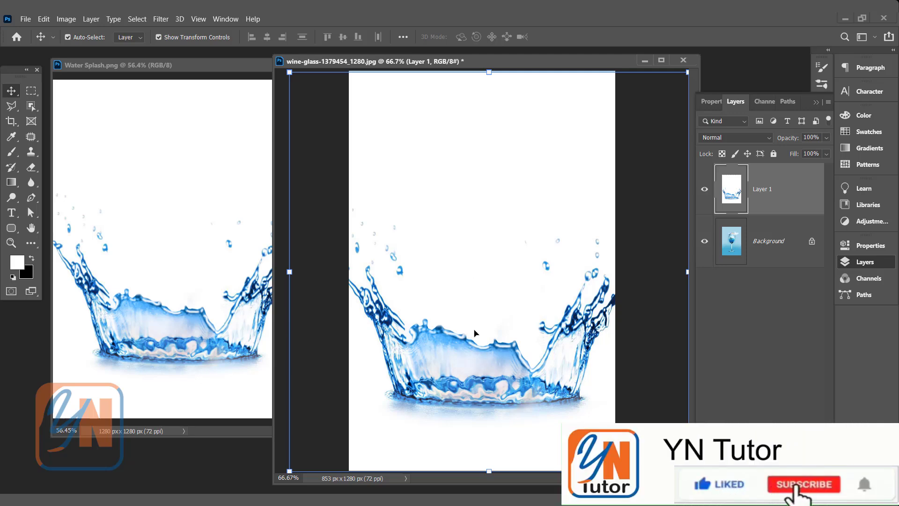
left_click(826, 138)
left_click_drag(823, 151, 805, 152)
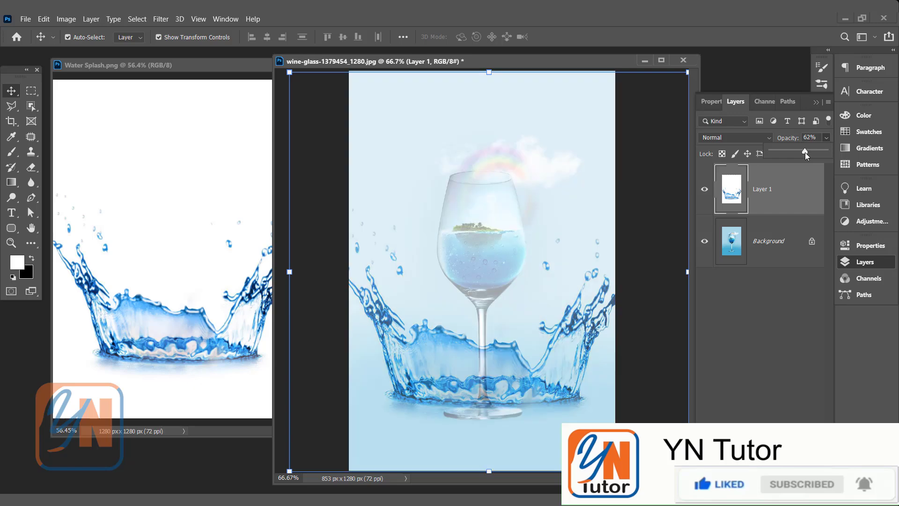
left_click(670, 85)
Scale the splash to about 80% around the glass base, commit, and restore 100% opacity.
left_click_drag(670, 86, 607, 152)
left_click_drag(569, 332, 592, 336)
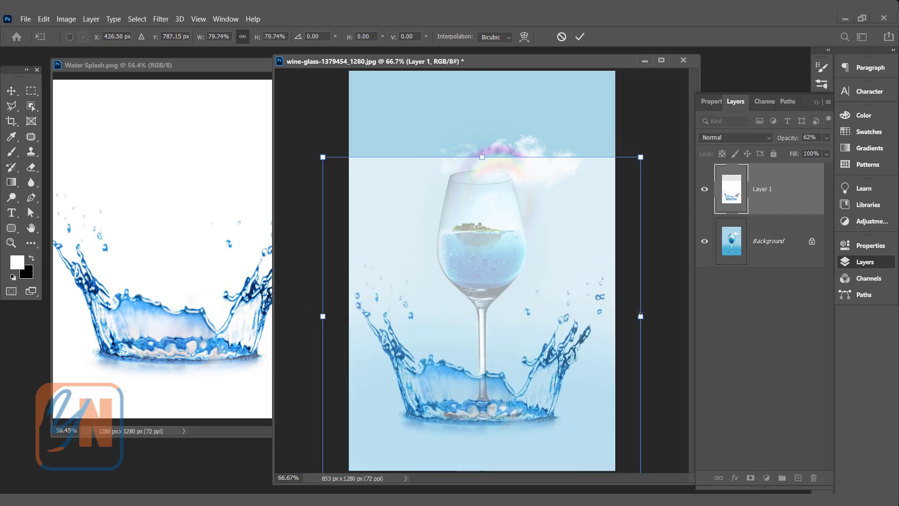
key("Return")
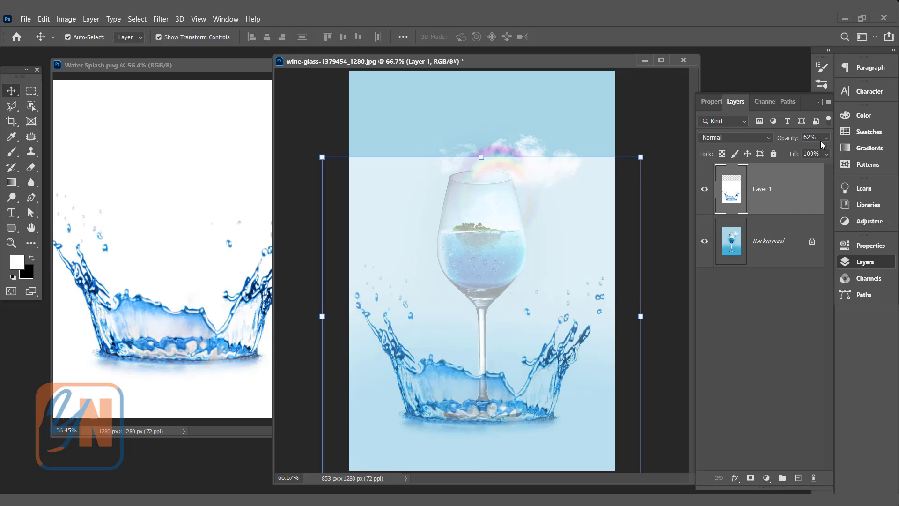
left_click(826, 137)
left_click_drag(805, 151, 846, 158)
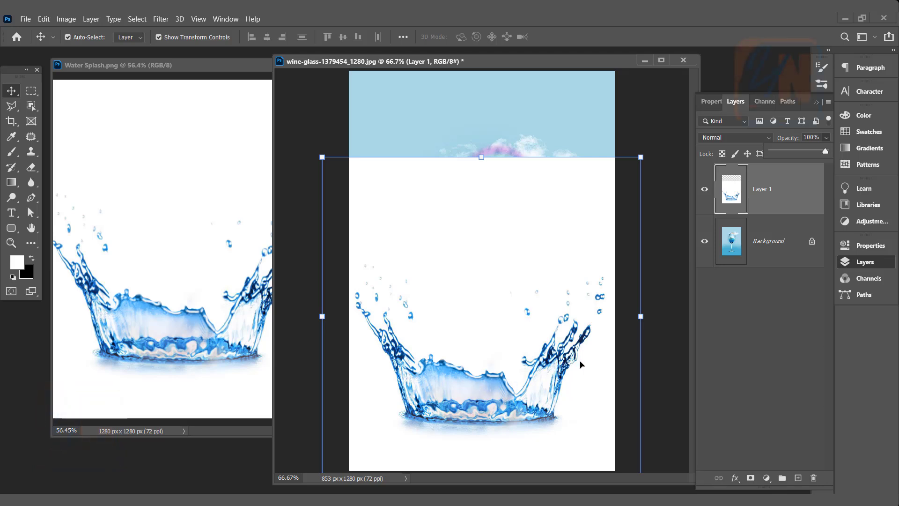
Set Layer 1's blend mode to Divide so the splash turns white around the glass.
left_click(754, 138)
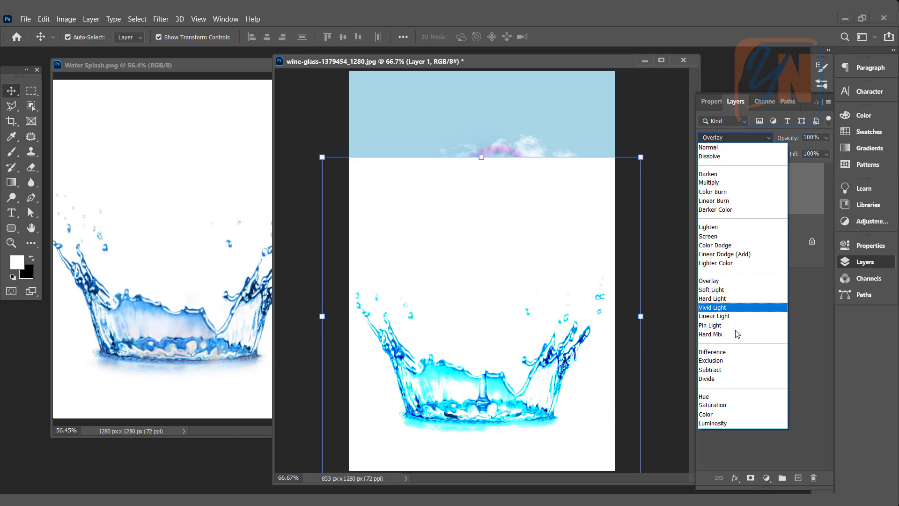
left_click(721, 378)
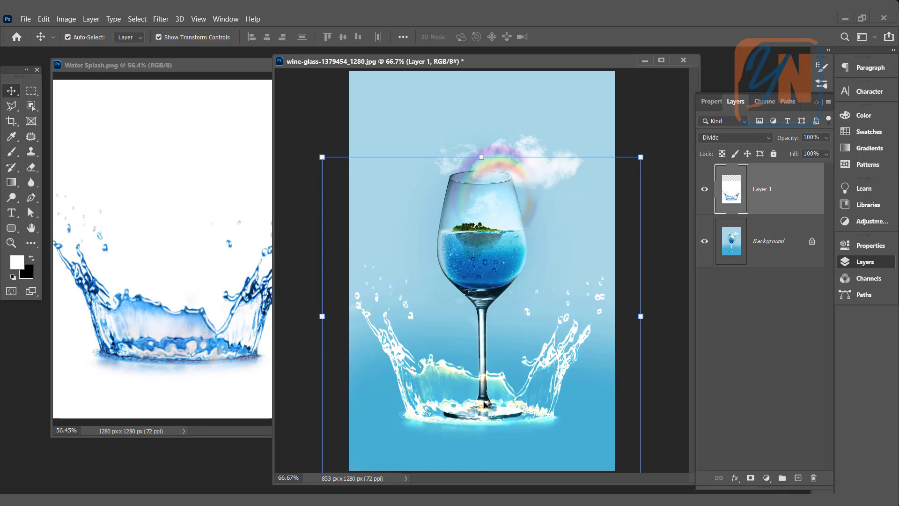
left_click(755, 138)
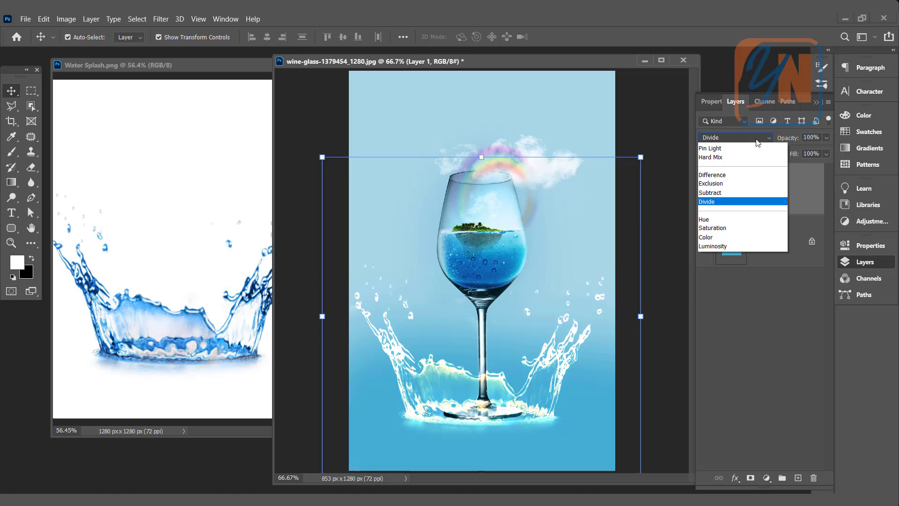
Set Layer 1 back to Normal blending, load its pixels as a selection, then deselect.
left_click(738, 149)
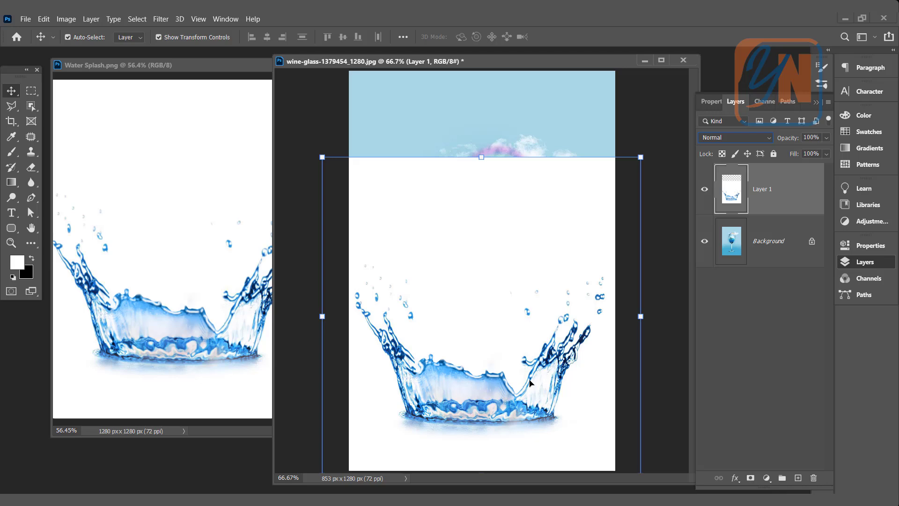
left_click(734, 193, "ctrl")
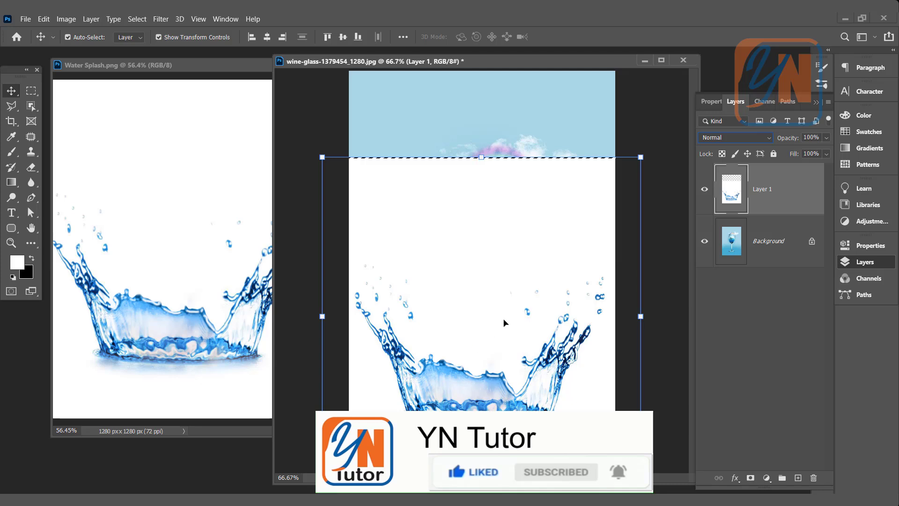
key("ctrl+d")
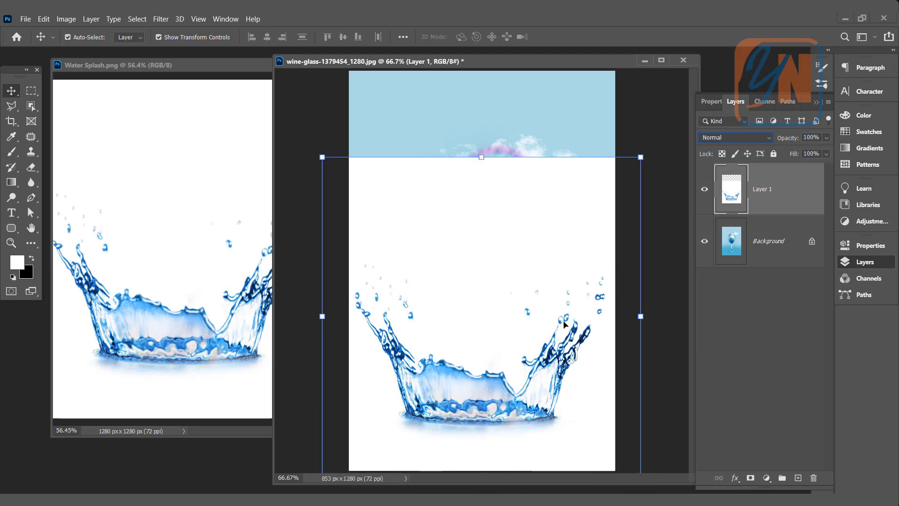
Load Layer 1's pixels again with Select Pixels, then deselect.
right_click(733, 193)
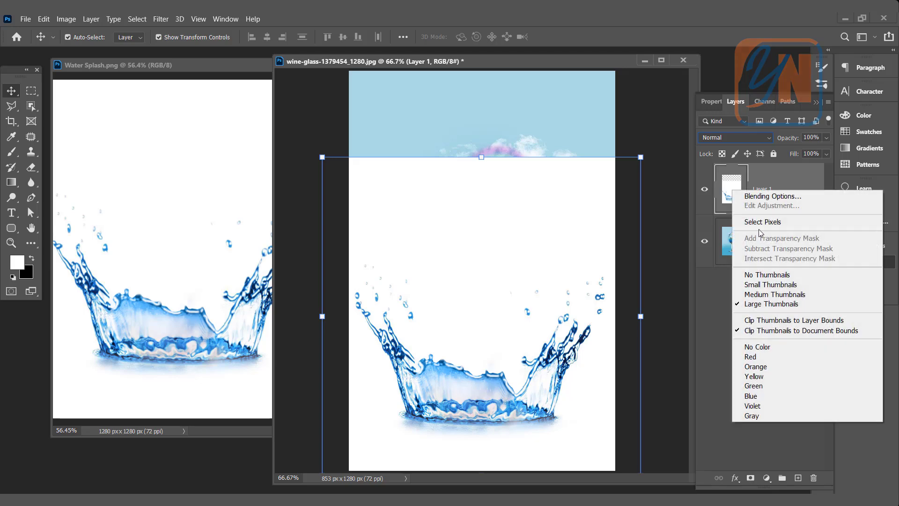
left_click(764, 222)
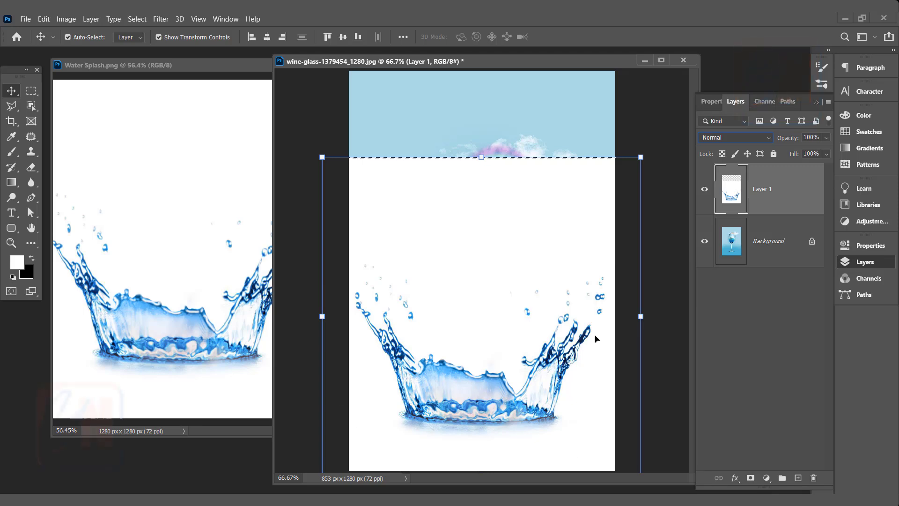
key("ctrl+d")
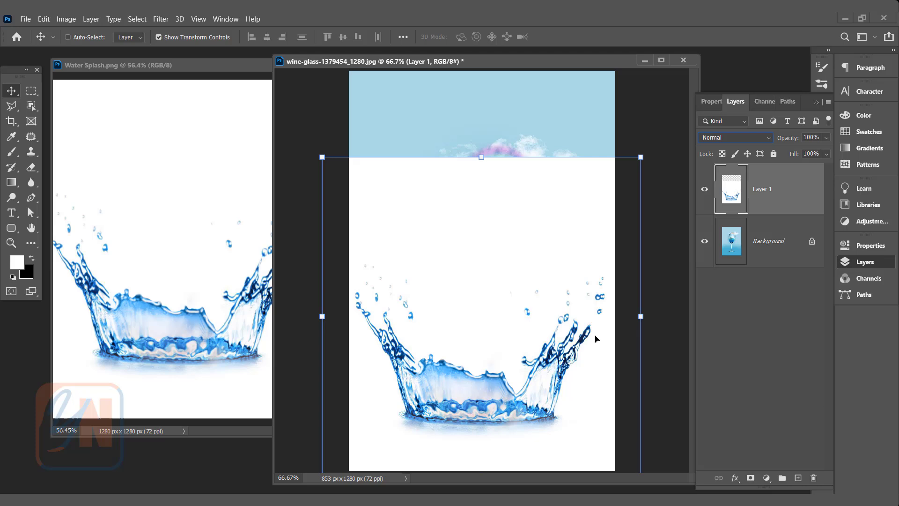
Load 'Layer 1 Transparency' as a new selection via Select > Load Selection.
left_click(141, 20)
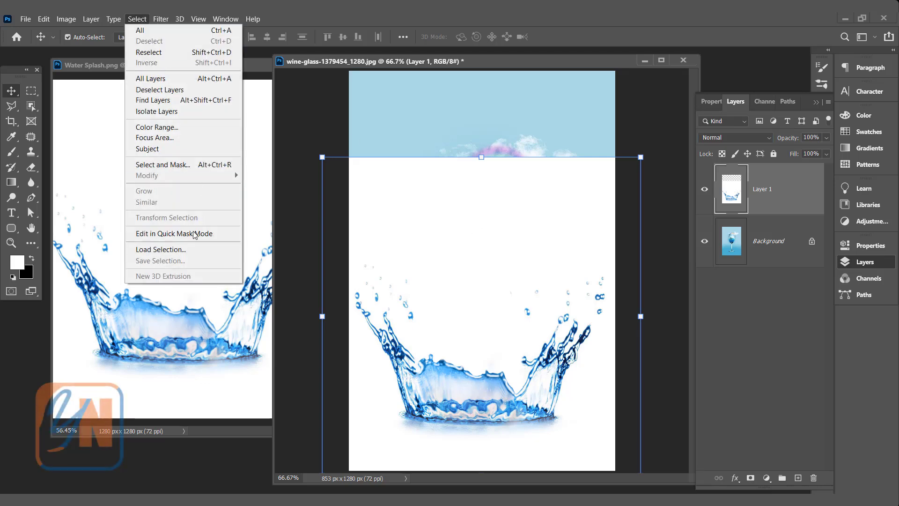
left_click(177, 250)
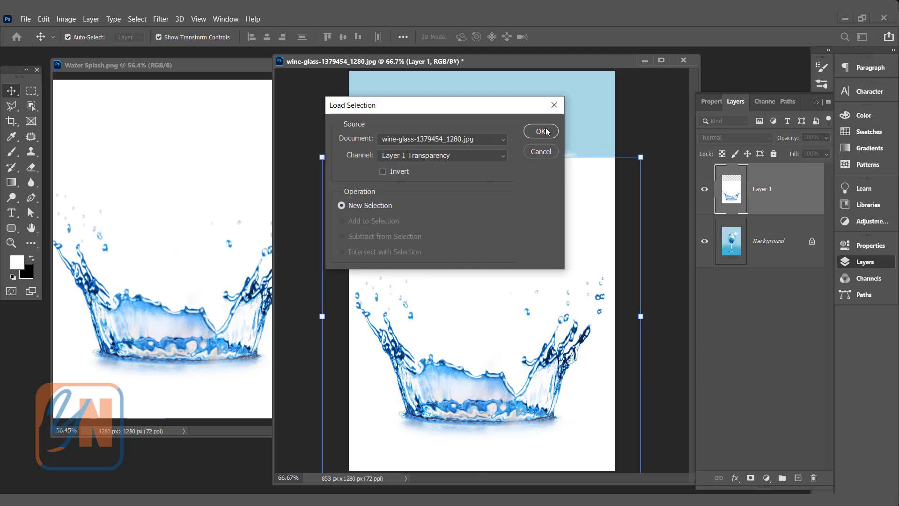
left_click(541, 132)
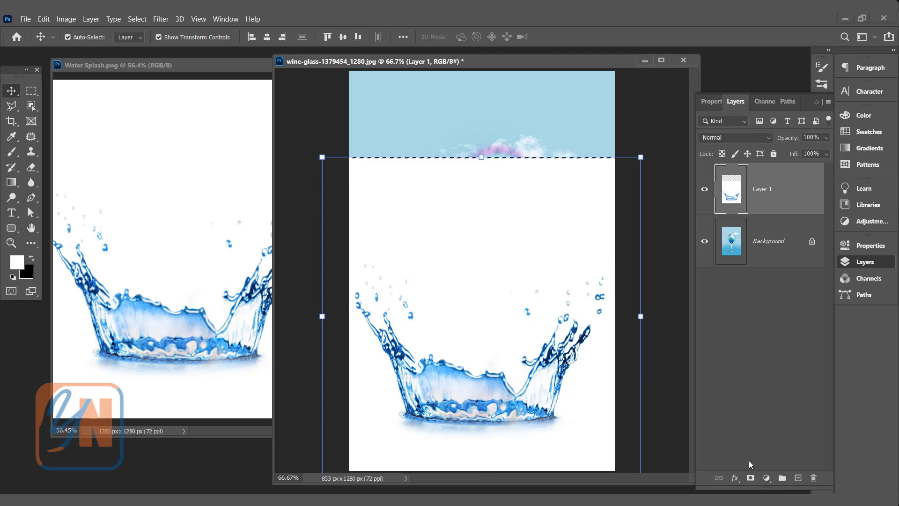
Add a layer mask to Layer 1 from the selection and view the black-and-white mask.
left_click(750, 478)
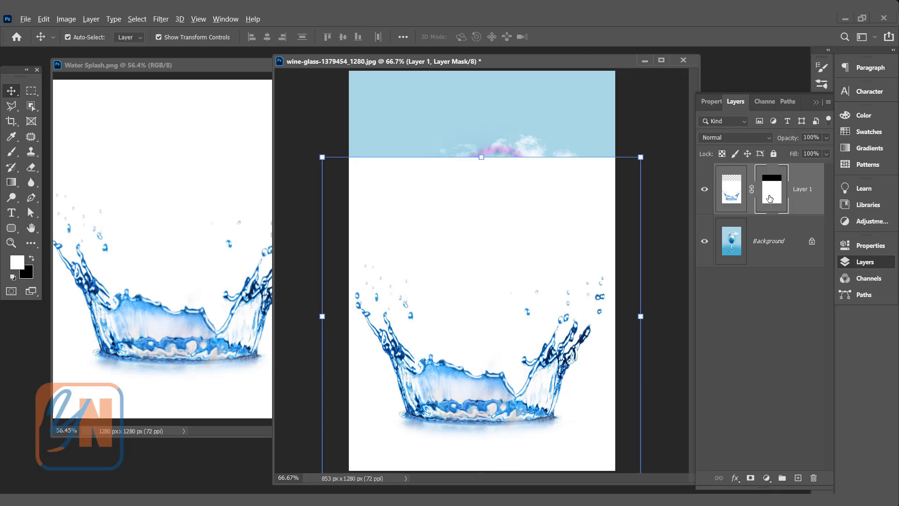
left_click(769, 198, "alt")
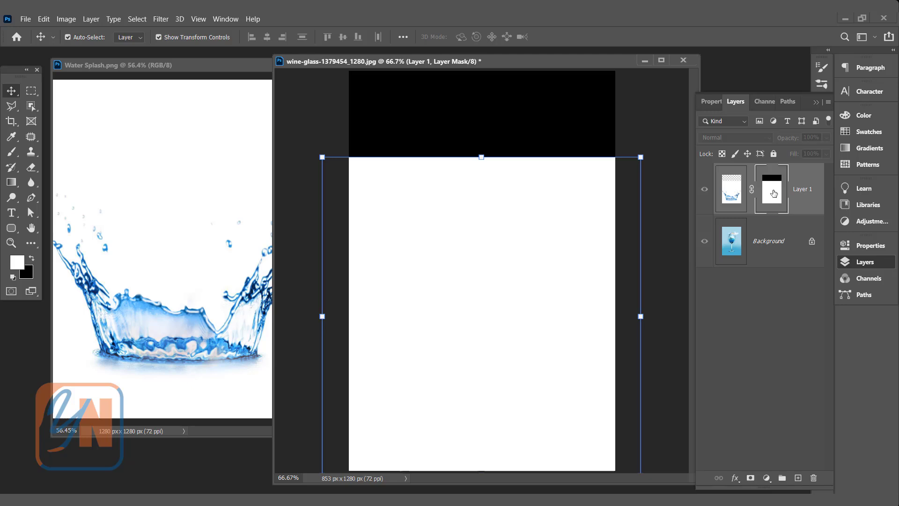
Paste the copied splash into Layer 1's mask and invert it to white on black.
key("ctrl")
key("ctrl+v")
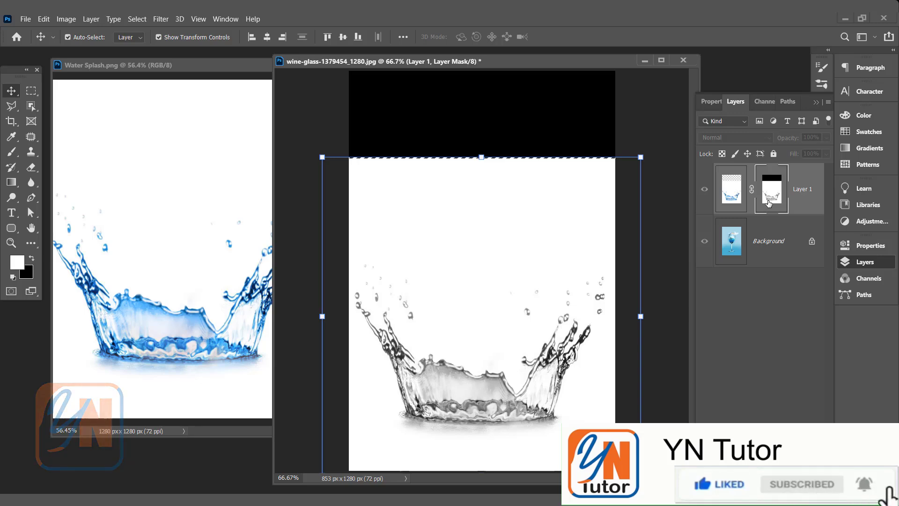
key("ctrl+i")
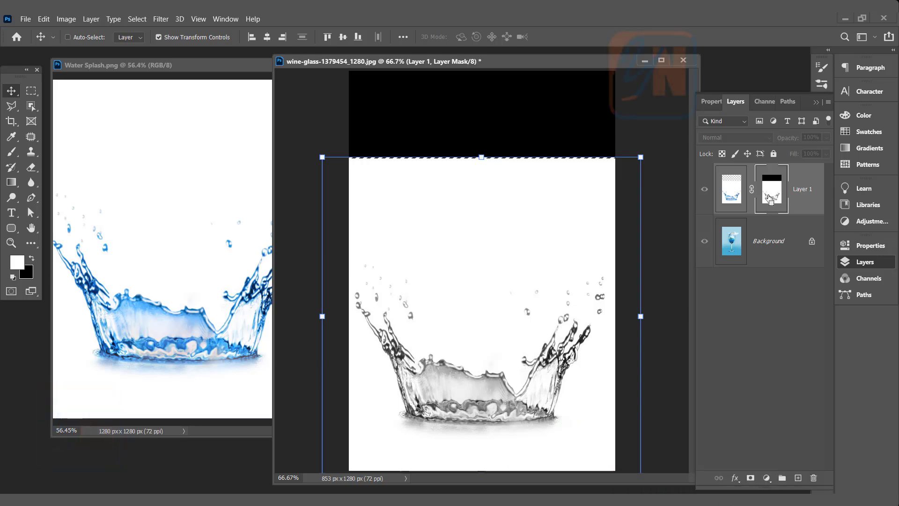
key("ctrl+i")
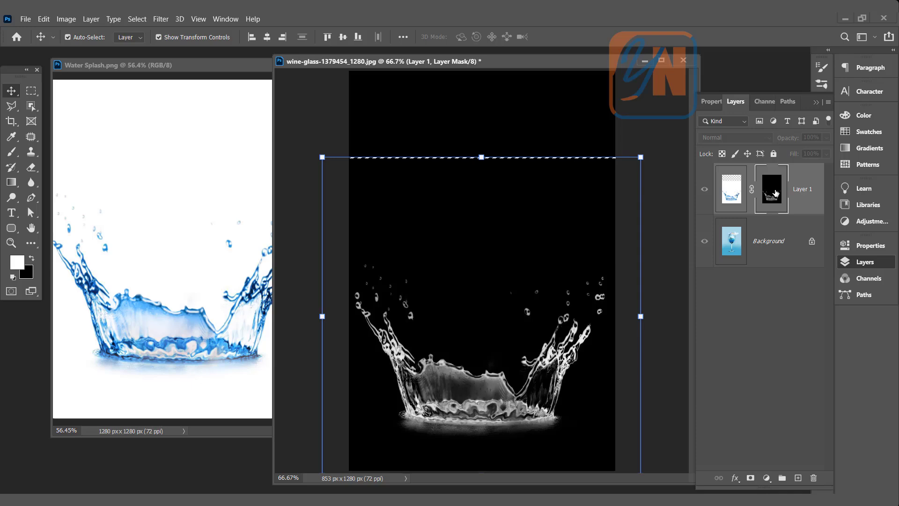
Fill Layer 1's image with the white foreground colour and deselect.
left_click(728, 195)
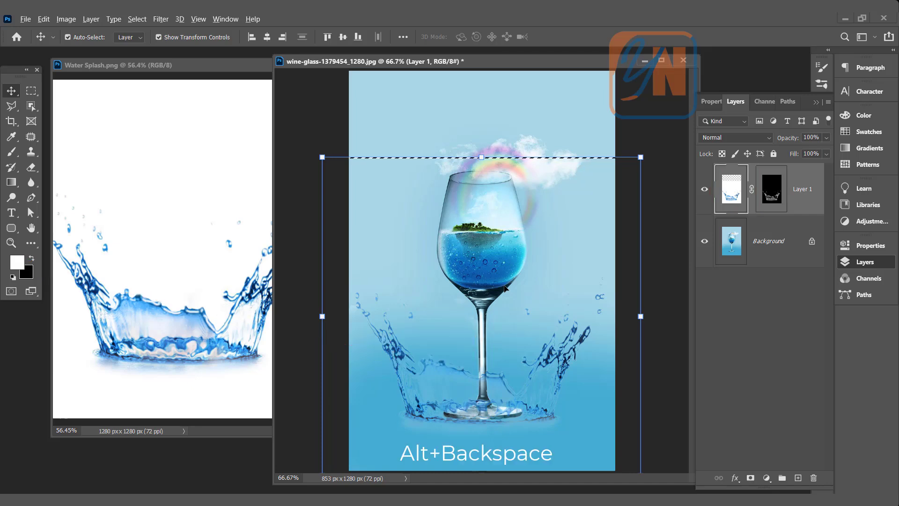
key("alt+BackSpace")
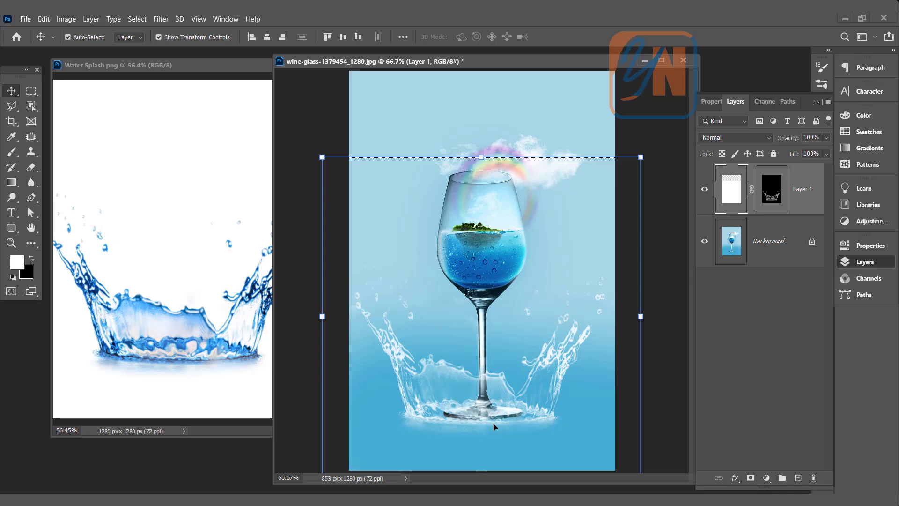
key("ctrl+d")
Duplicate Layer 1, set the copy to 60% opacity, and select both splash layers.
left_click_drag(806, 189, 799, 480)
left_click(826, 139)
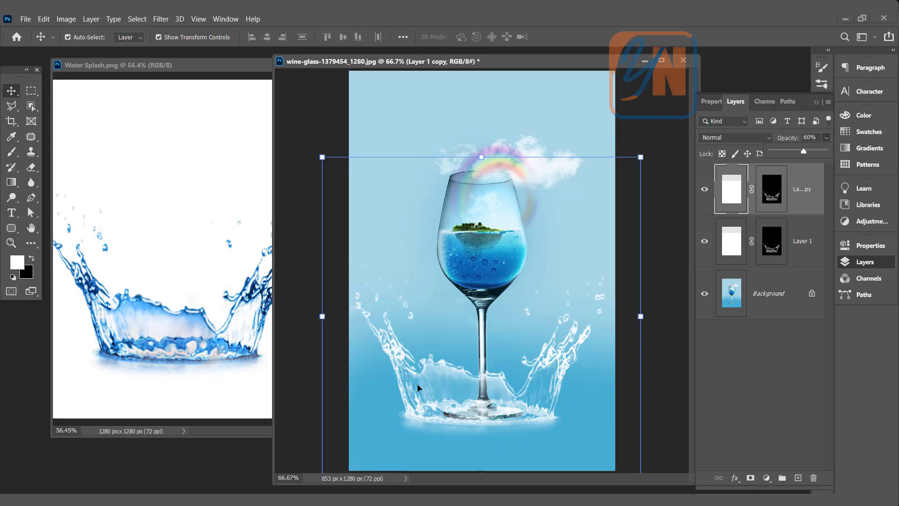
key("ctrl")
left_click(802, 242, "ctrl")
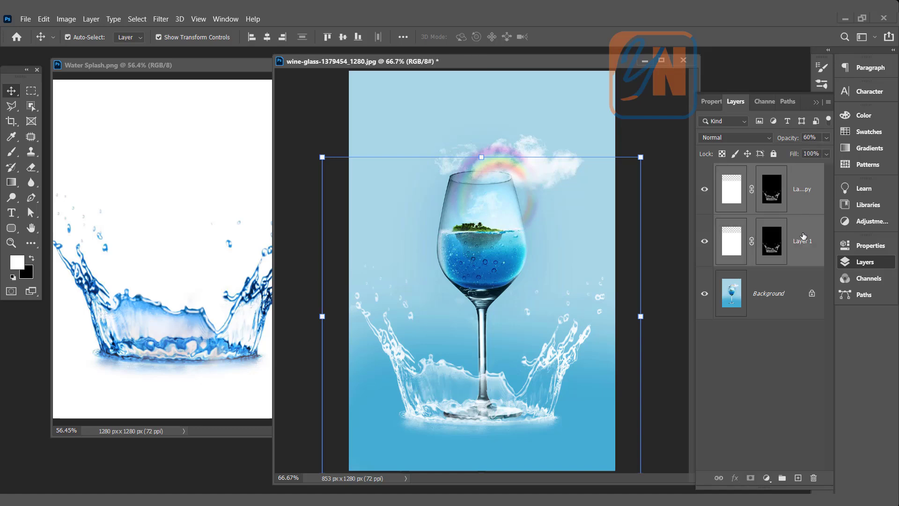
Link the two splash layers, scale them to about 95%, and reposition them around the glass base.
right_click(803, 236)
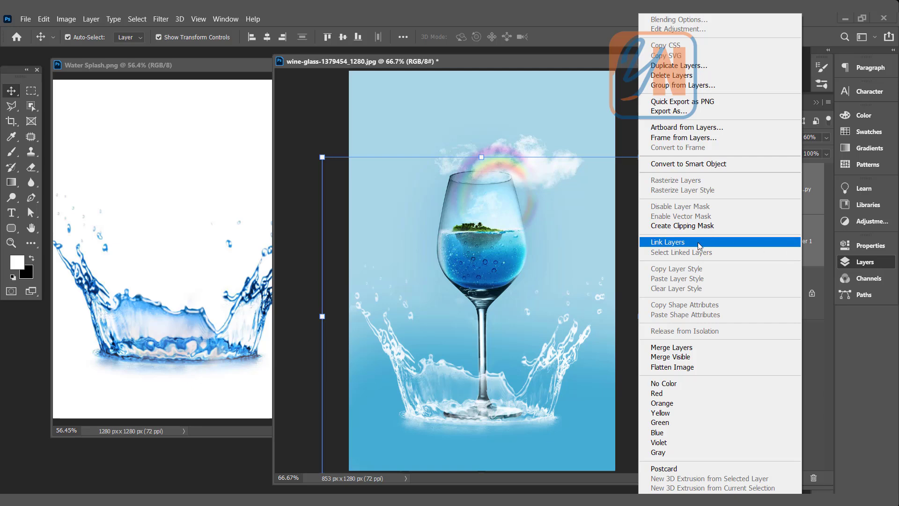
left_click(713, 241)
left_click_drag(560, 359, 554, 361)
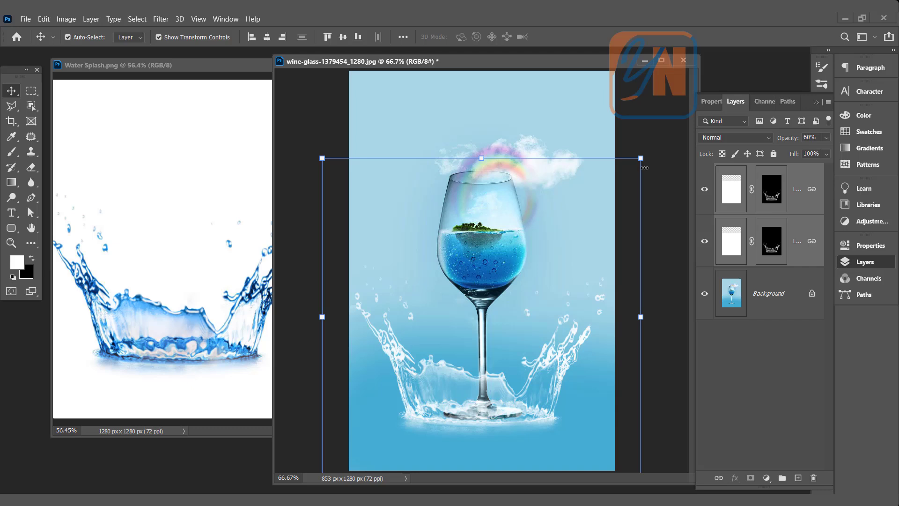
left_click_drag(640, 158, 626, 172)
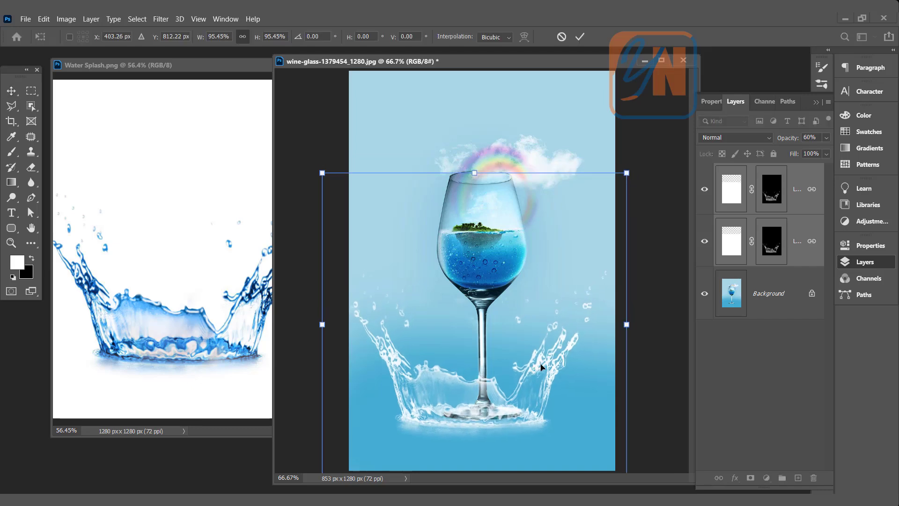
left_click_drag(542, 365, 579, 355)
left_click(579, 355)
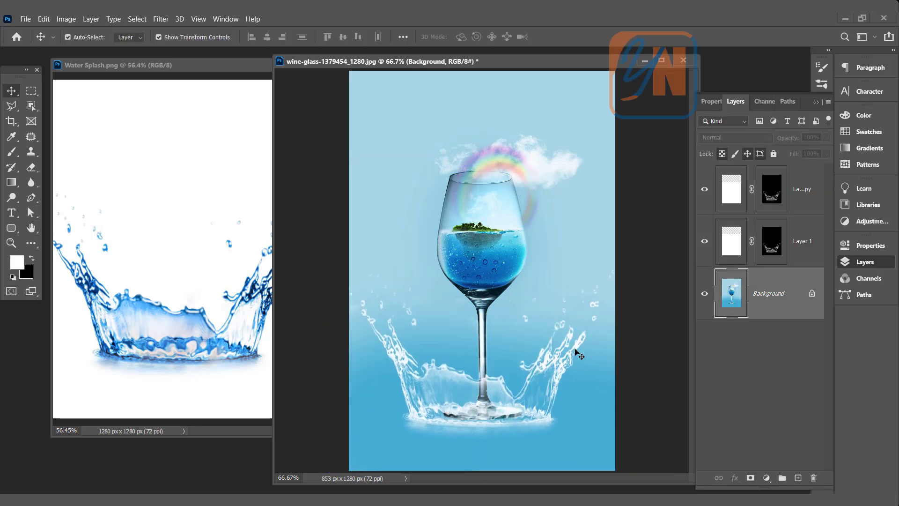